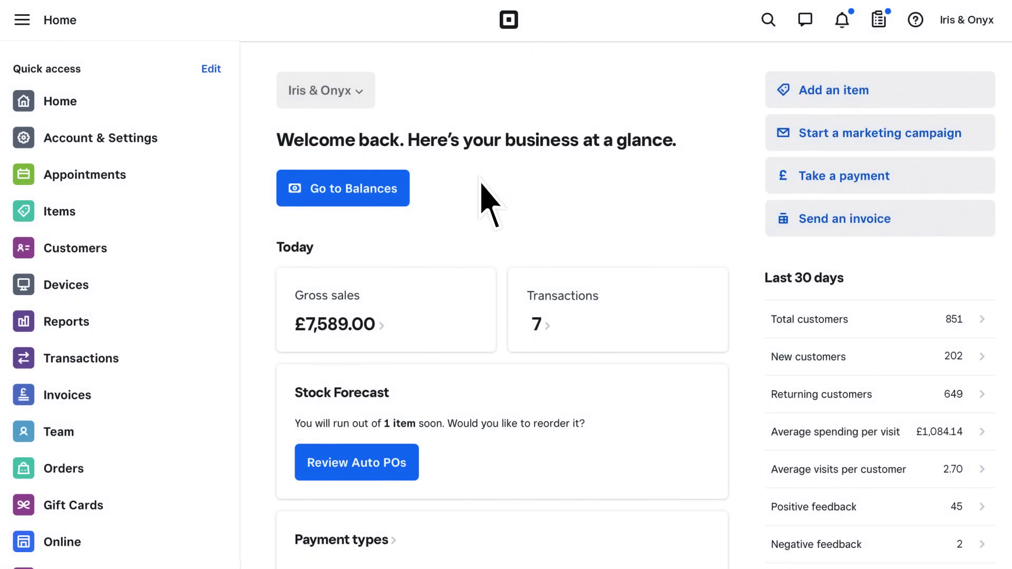
# Go to Appointments > Online Booking > Channels to list the booking channels.
pyautogui.click(93, 225)
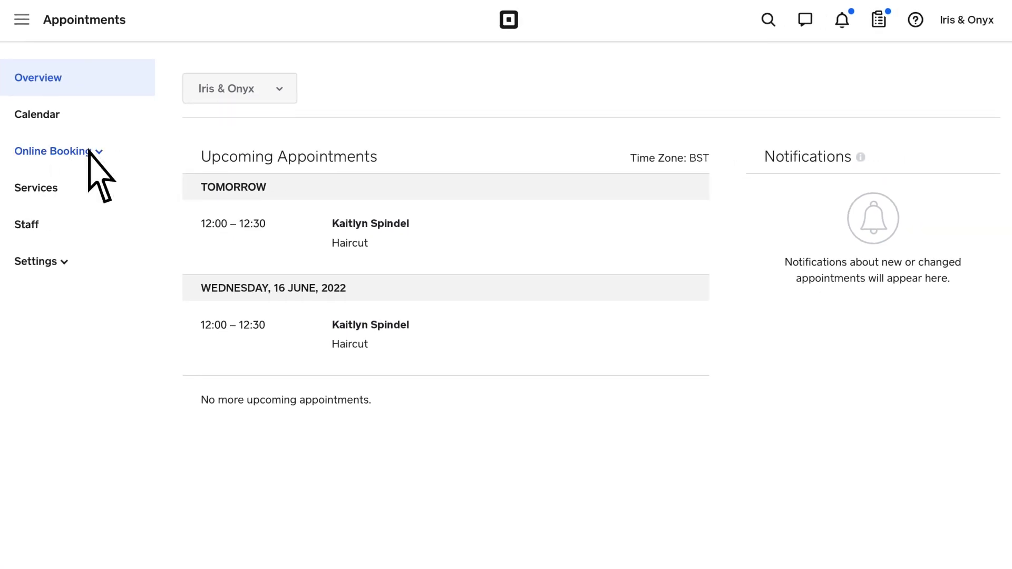
pyautogui.click(89, 154)
pyautogui.click(73, 190)
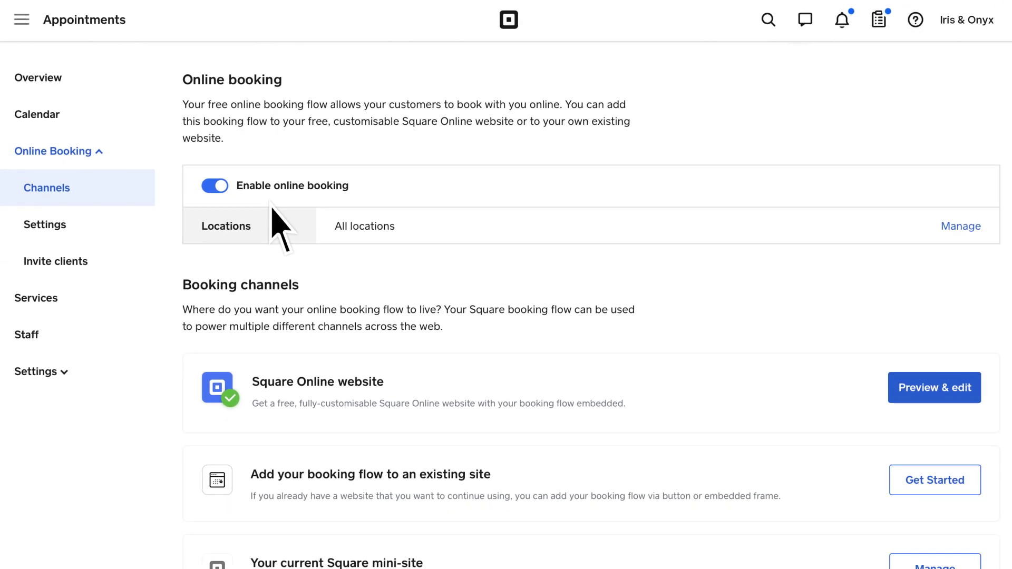
# Open the Square Online website editor and preview the Home page in Desktop layout.
pyautogui.click(939, 387)
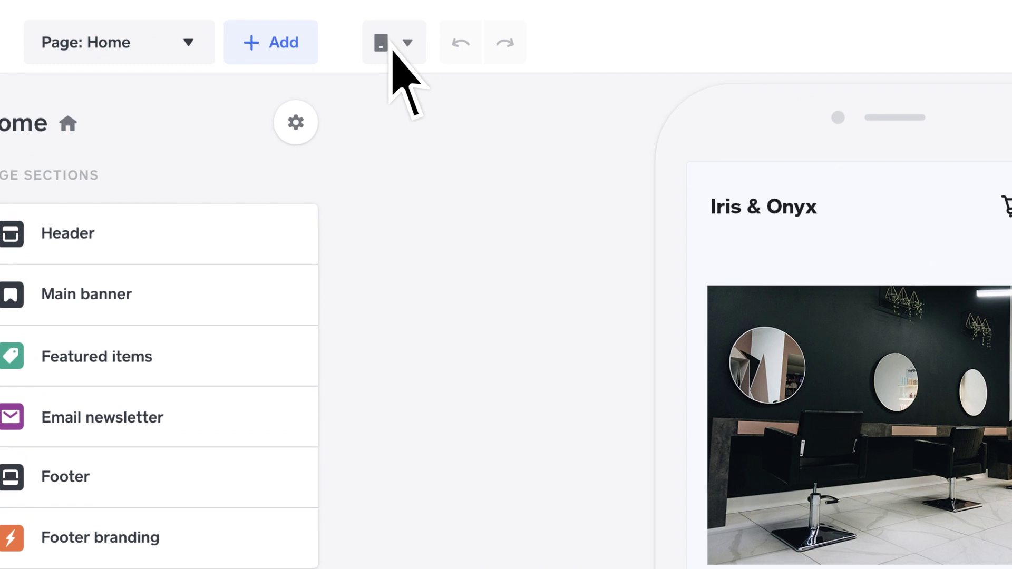
pyautogui.click(296, 41)
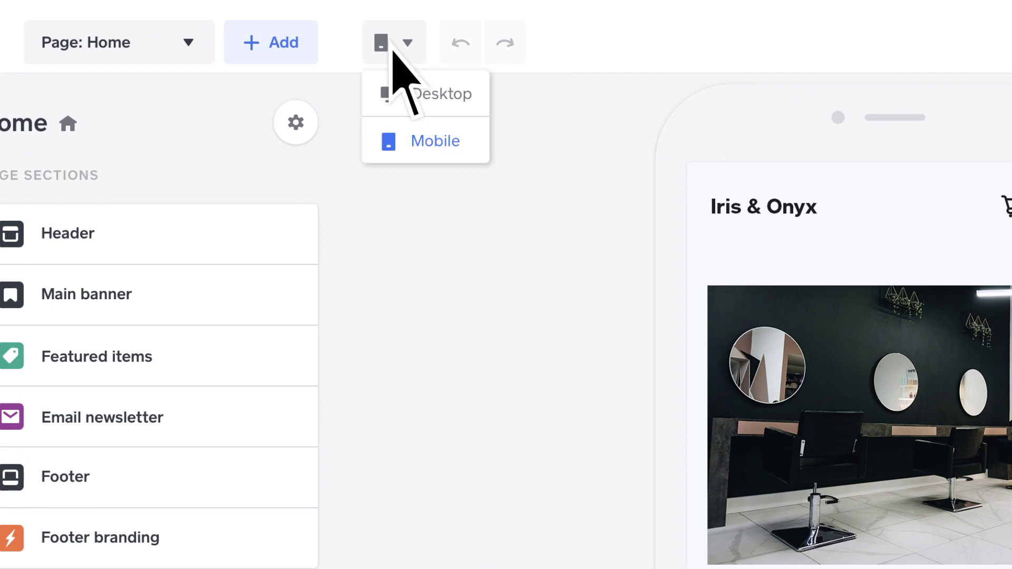
pyautogui.click(443, 95)
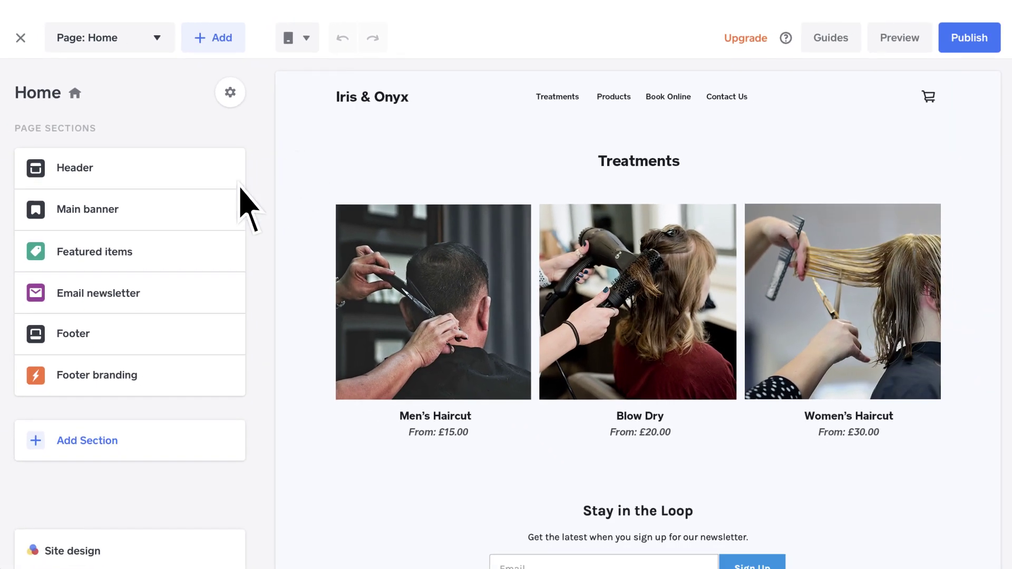
pyautogui.moveTo(125, 214)
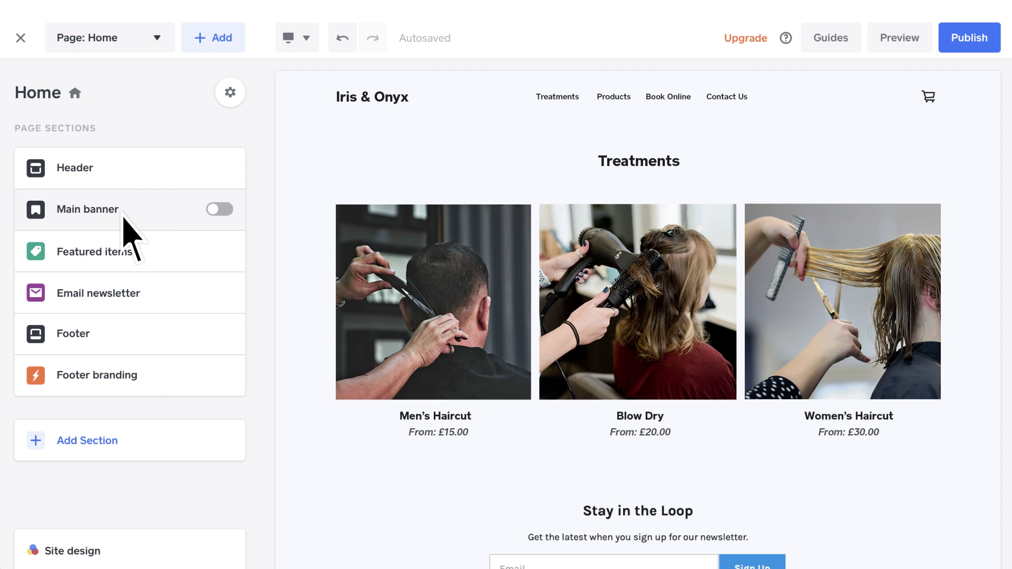
# Turn on the Main banner with a full-background layout using the salon photo 001.png.
pyautogui.click(223, 213)
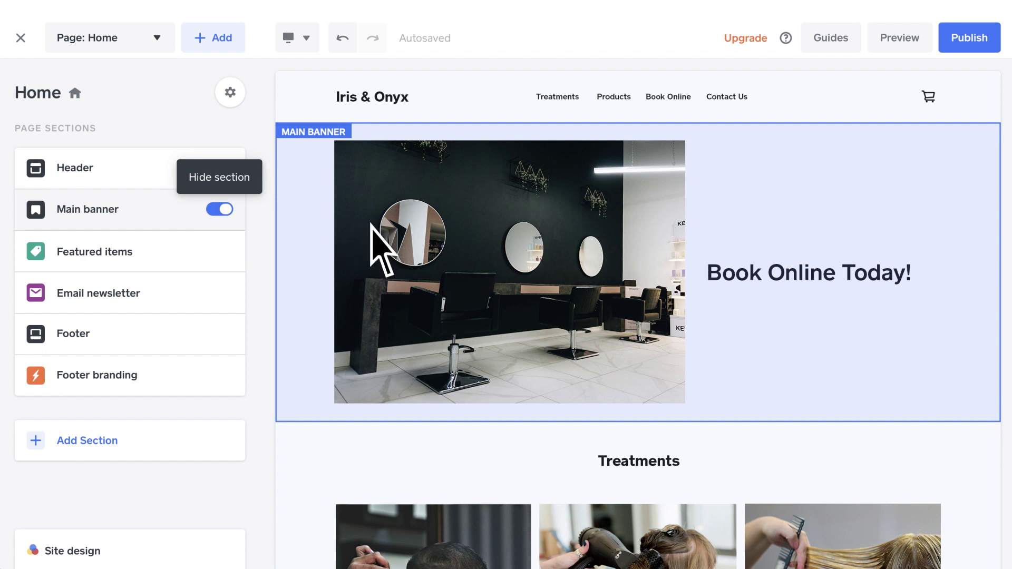
pyautogui.click(380, 248)
pyautogui.click(134, 401)
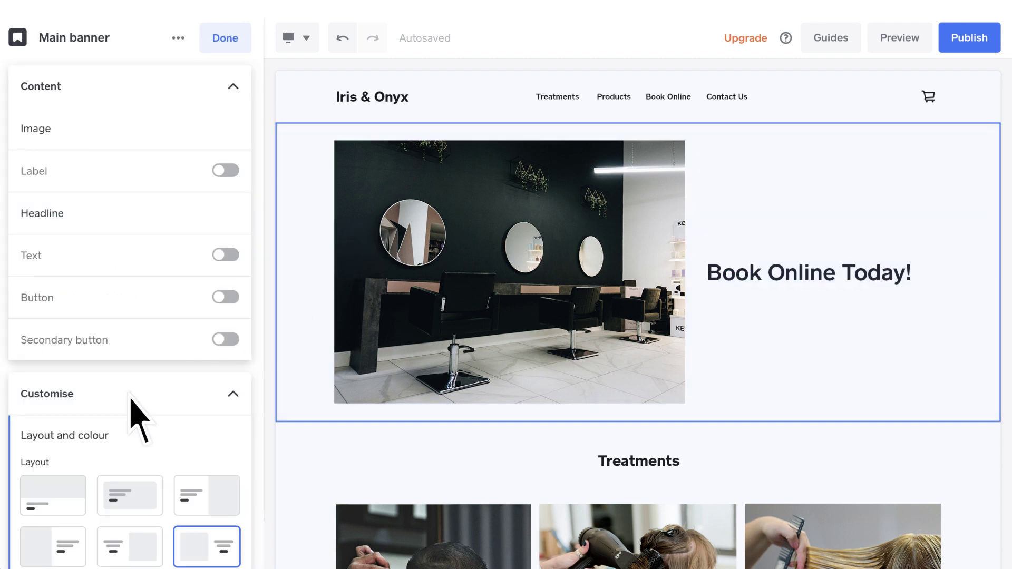
pyautogui.scroll(-3, 132, 350)
pyautogui.click(127, 369)
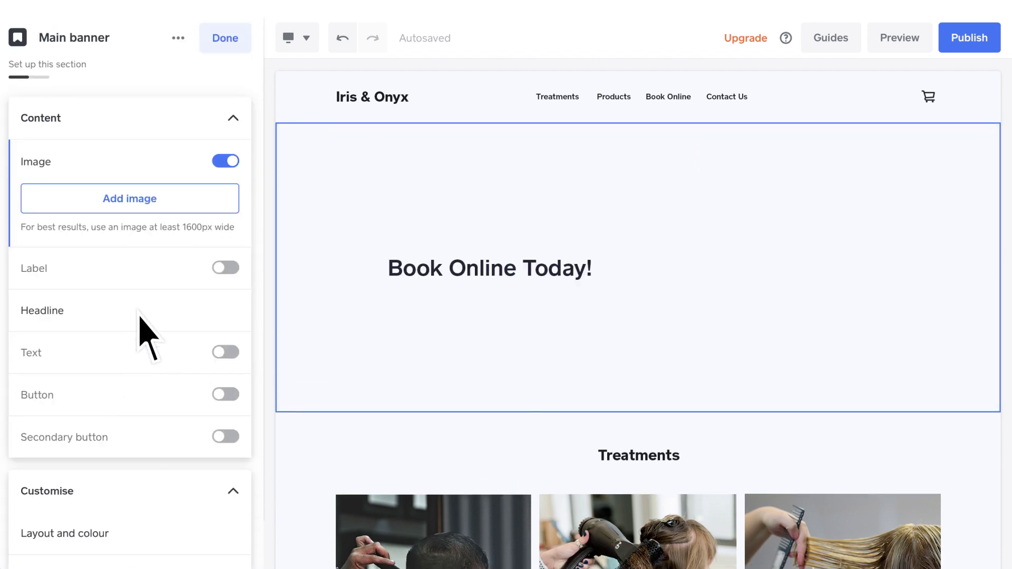
pyautogui.click(158, 198)
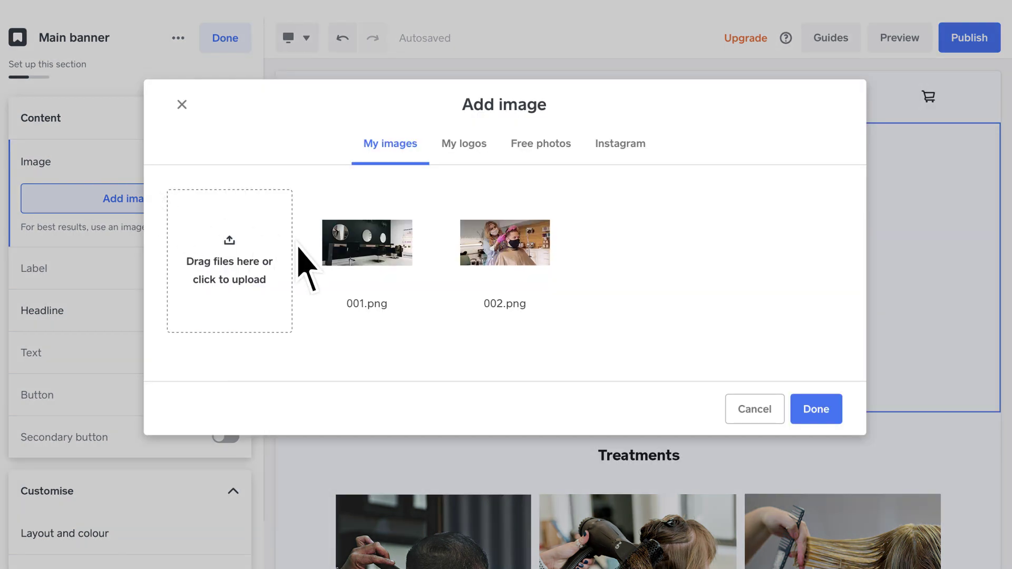
pyautogui.click(368, 264)
pyautogui.click(815, 409)
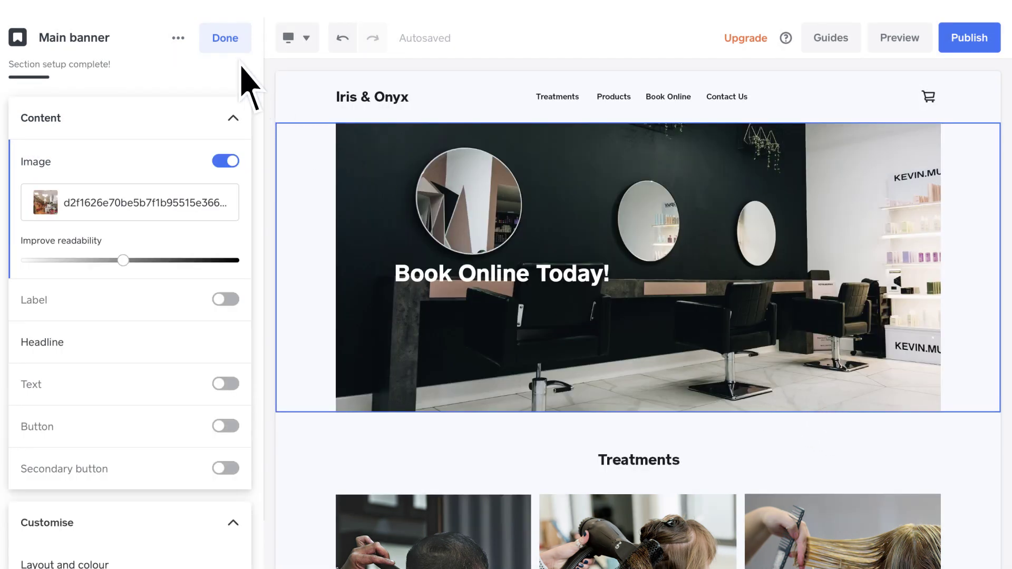
pyautogui.click(224, 40)
pyautogui.moveTo(143, 254)
pyautogui.mouseDown()
pyautogui.moveTo(154, 309)
pyautogui.moveTo(142, 311)
pyautogui.moveTo(135, 248)
pyautogui.moveTo(141, 254)
pyautogui.mouseUp()
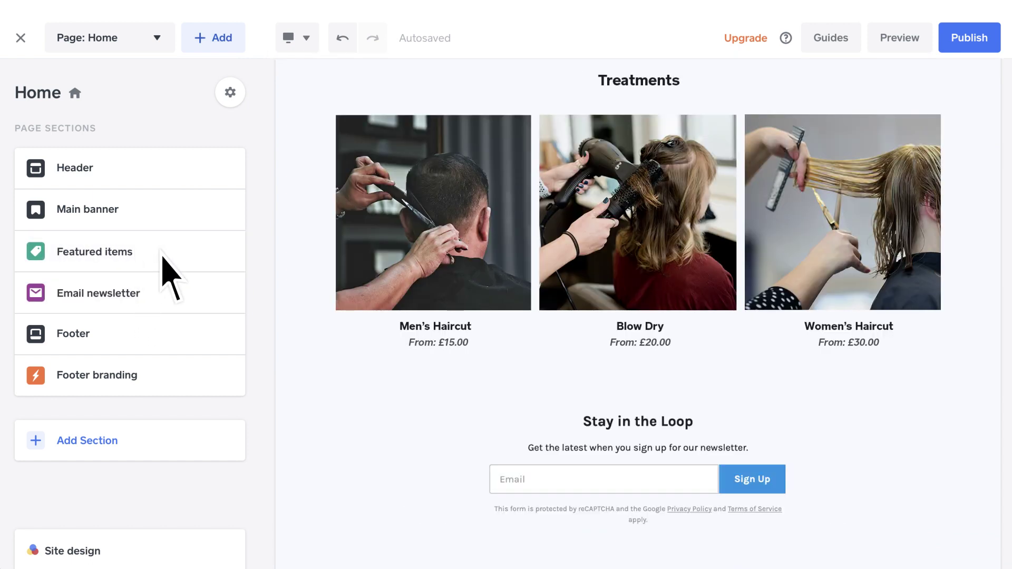
# Delete the Email newsletter section from the Home page.
pyautogui.moveTo(169, 305)
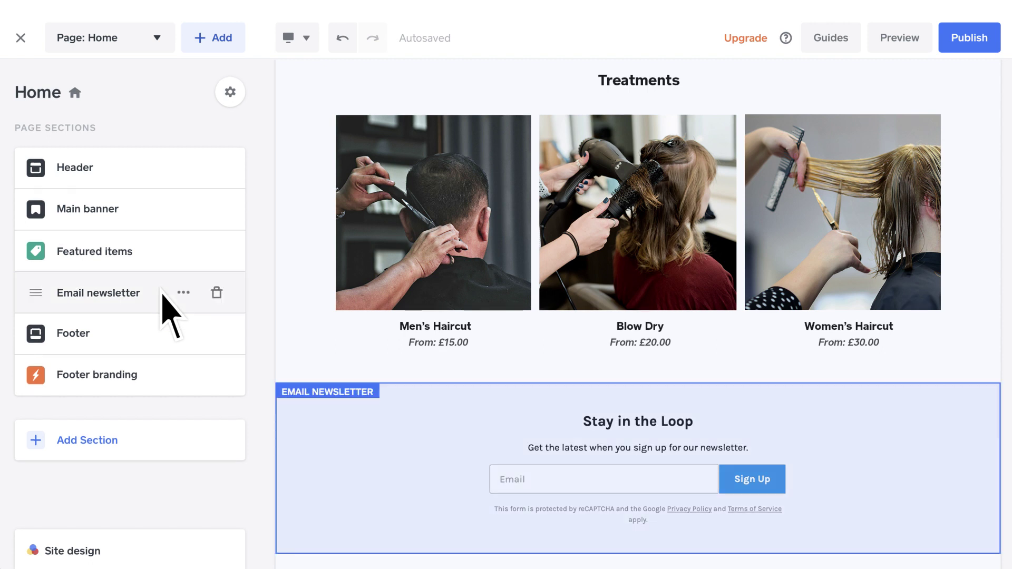
pyautogui.click(217, 293)
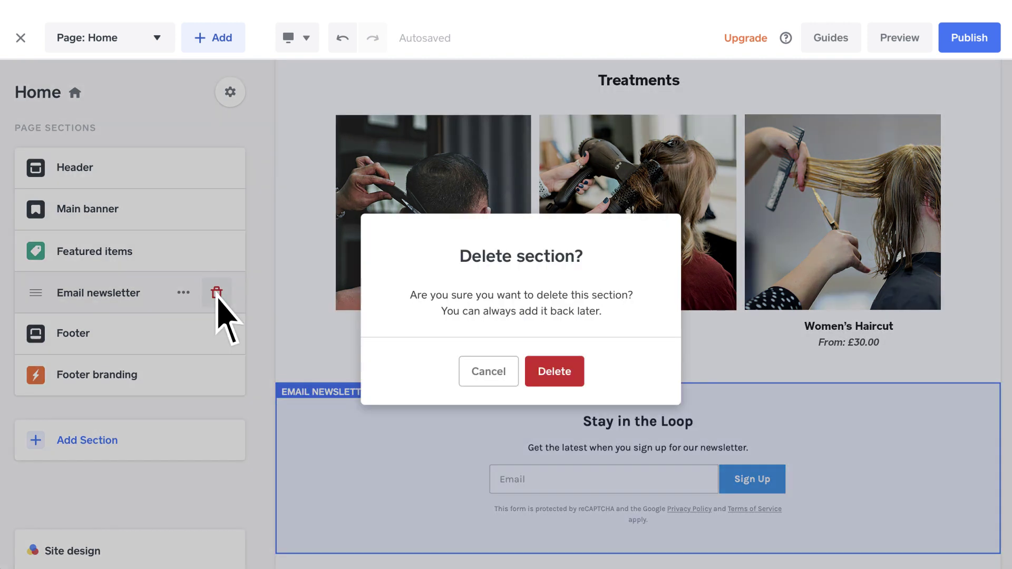
pyautogui.click(563, 370)
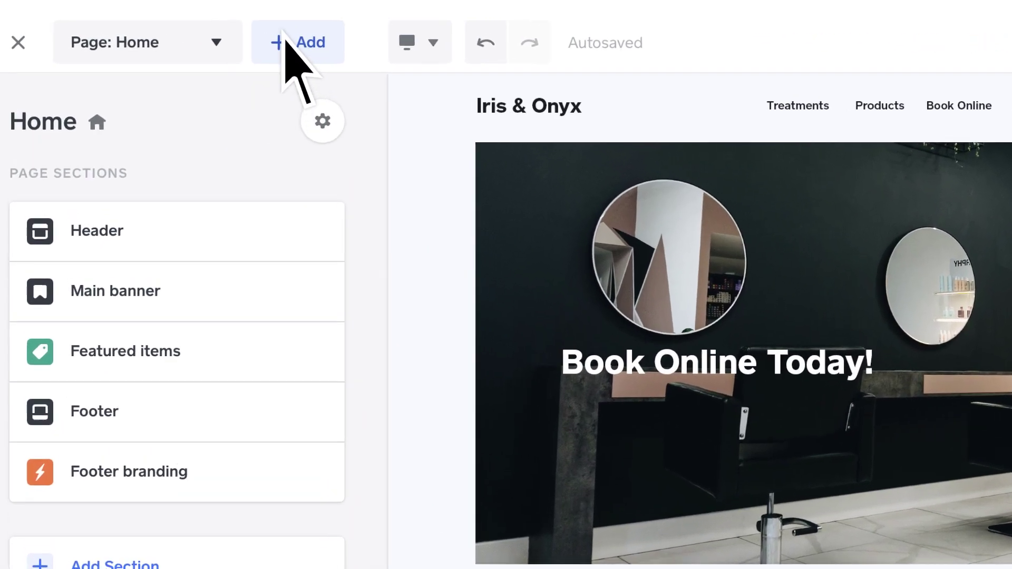
# Add a Location and hours section using the map-beside-details layout.
pyautogui.click(204, 36)
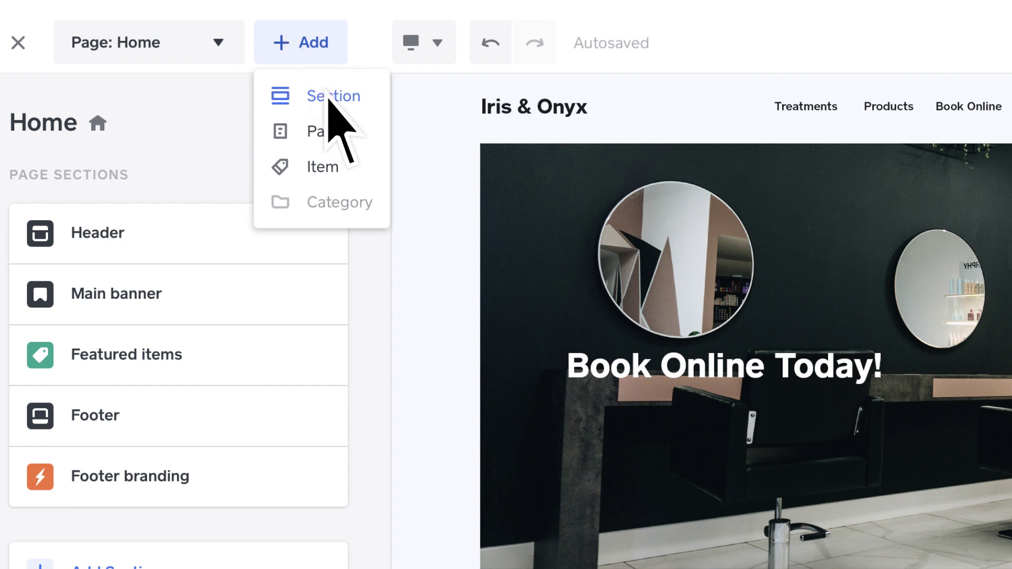
pyautogui.click(334, 101)
pyautogui.scroll(-10, 288, 442)
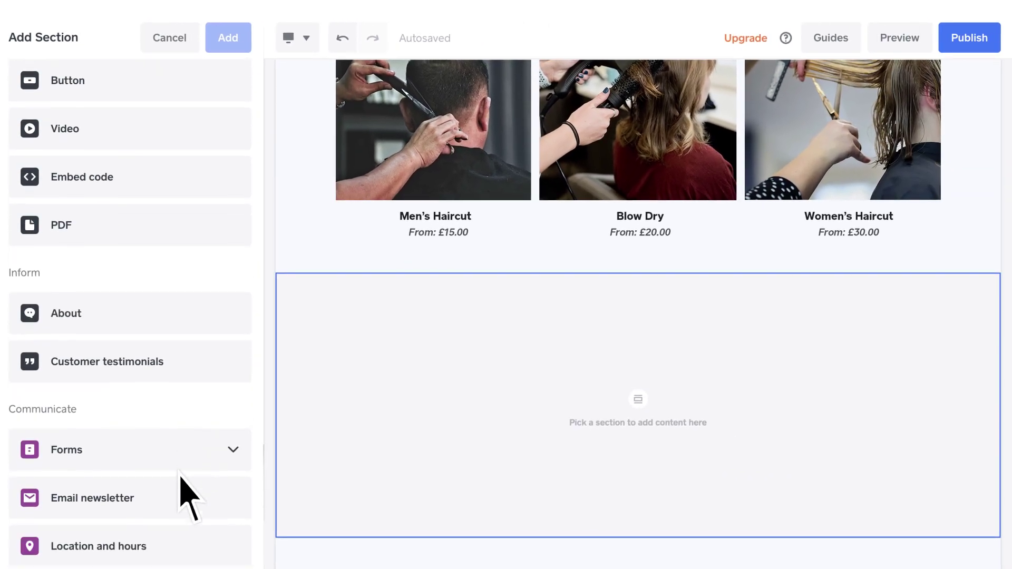
pyautogui.click(177, 498)
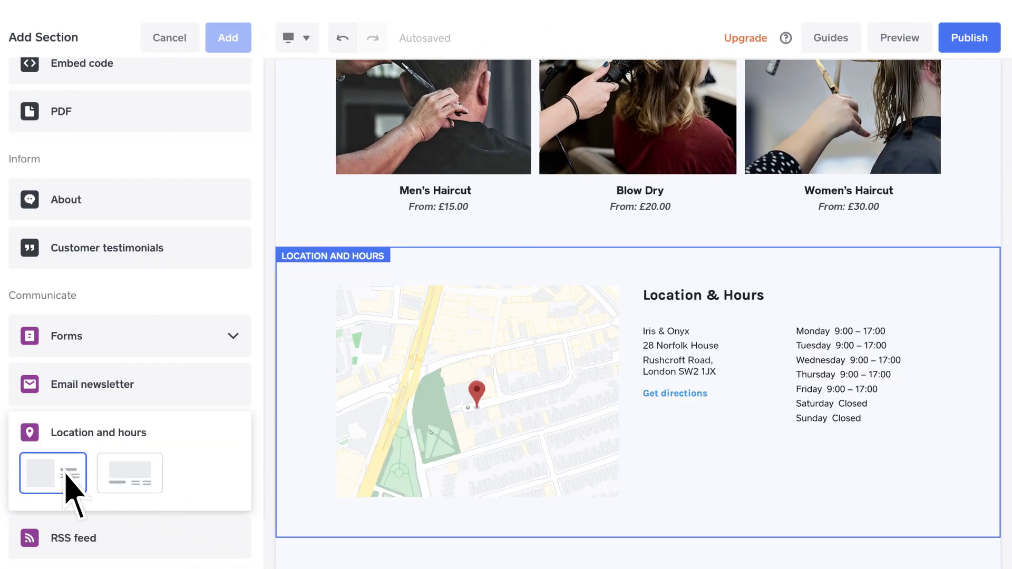
pyautogui.click(58, 472)
pyautogui.click(227, 47)
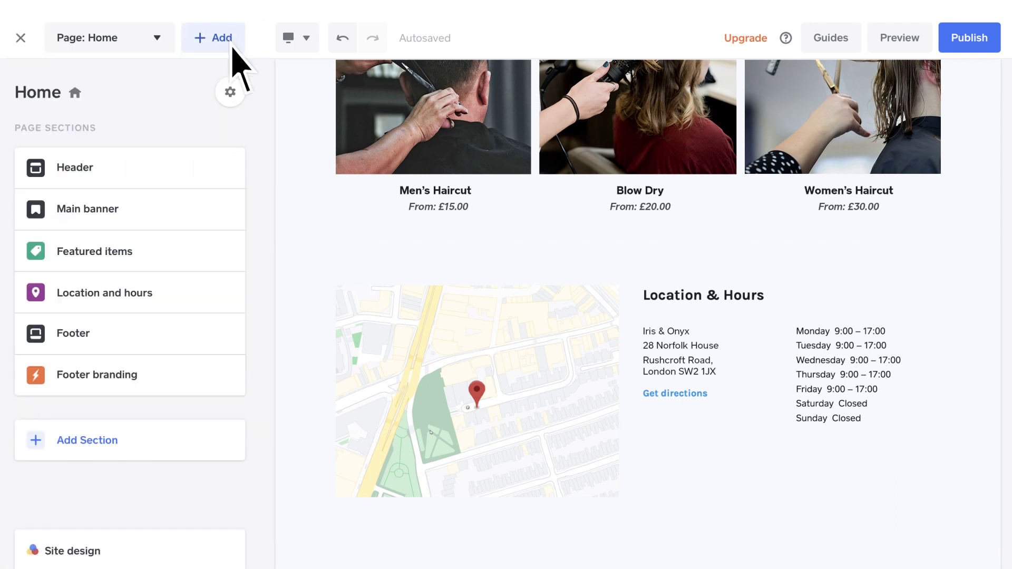
# Add a page from the Contact us template, included in the site navigation.
pyautogui.click(290, 47)
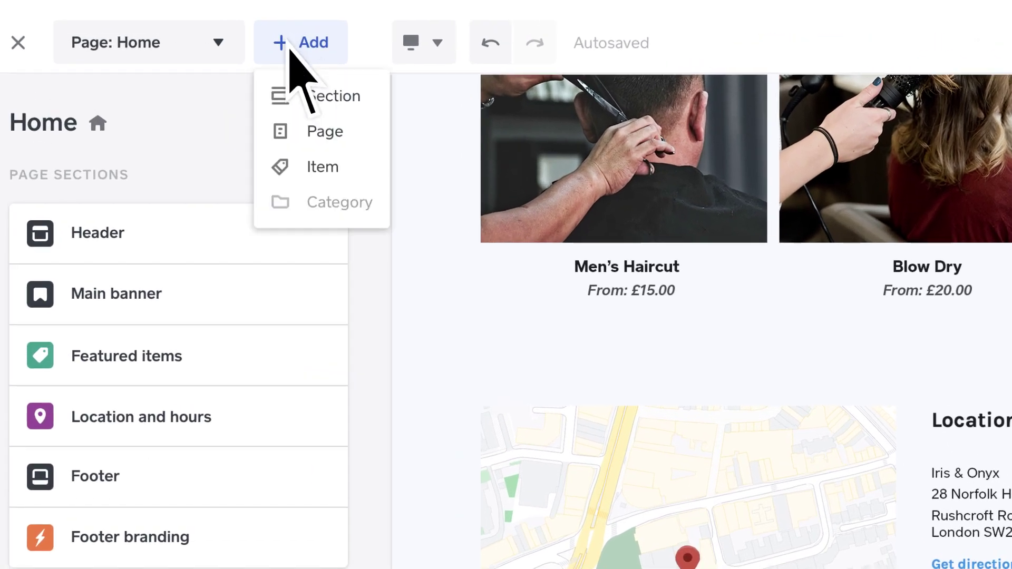
pyautogui.click(330, 136)
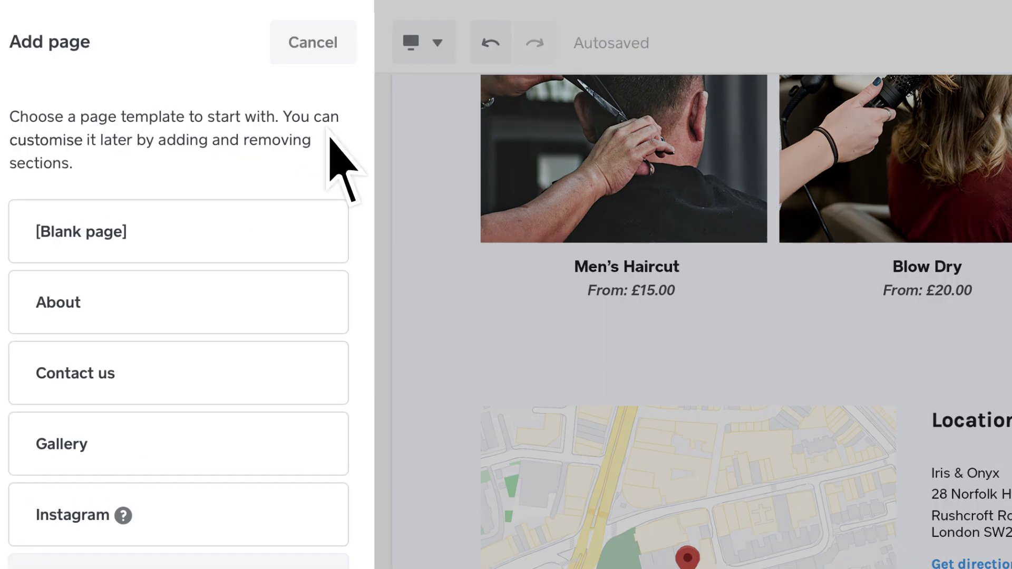
pyautogui.click(118, 261)
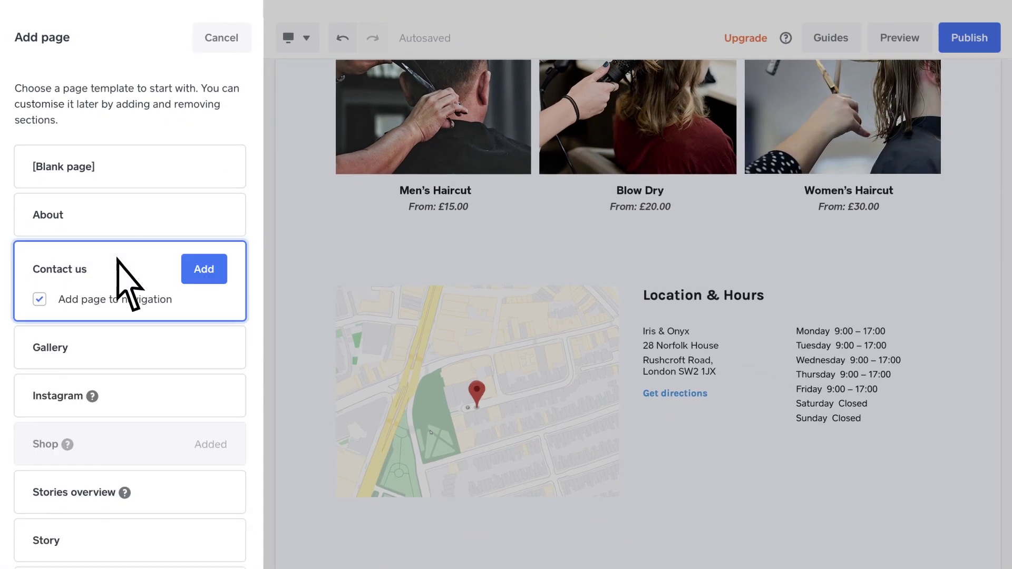
pyautogui.click(206, 269)
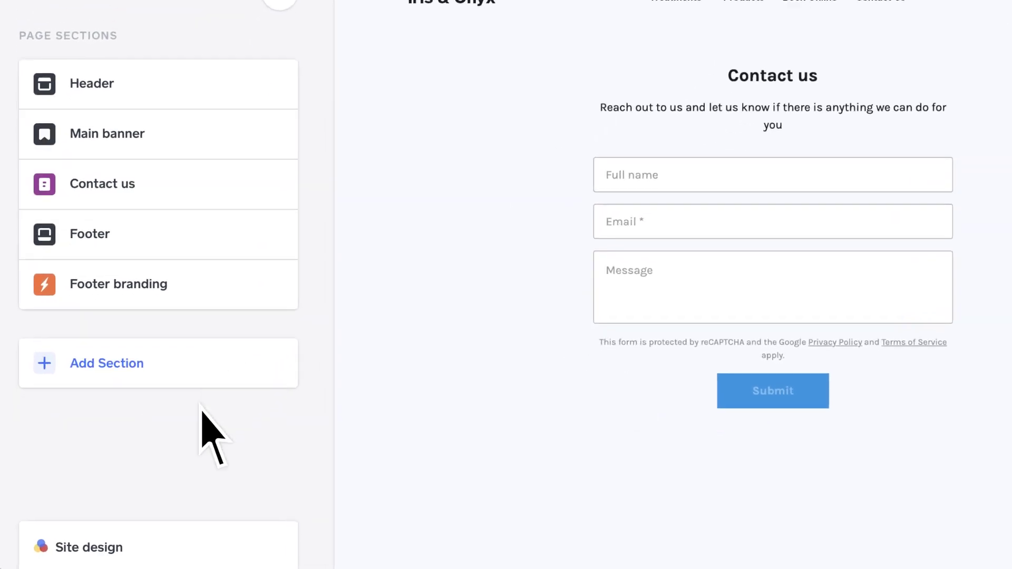
# Switch the site fonts to Elegant and publish, replacing the current booking site.
pyautogui.click(157, 532)
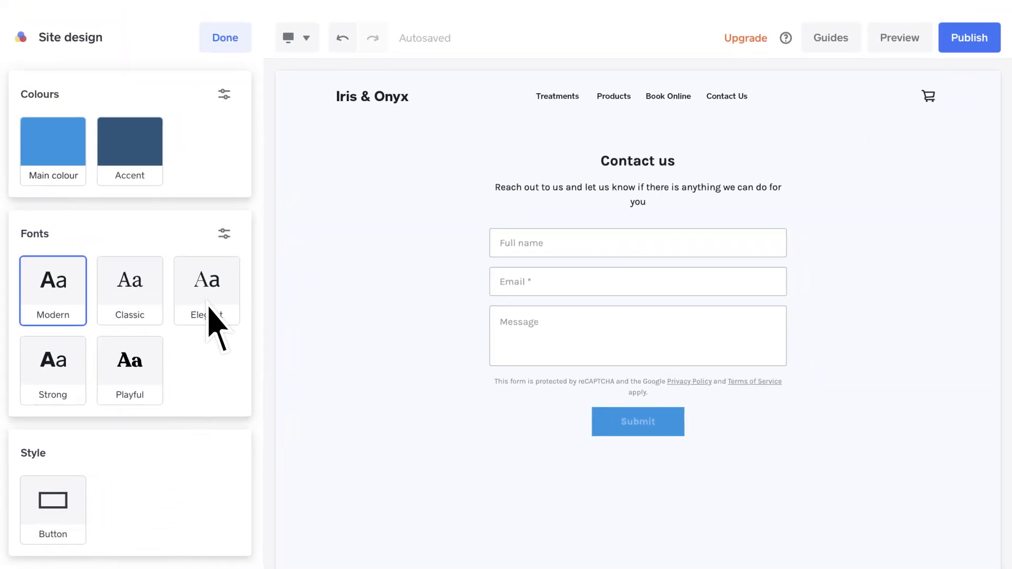
pyautogui.click(211, 311)
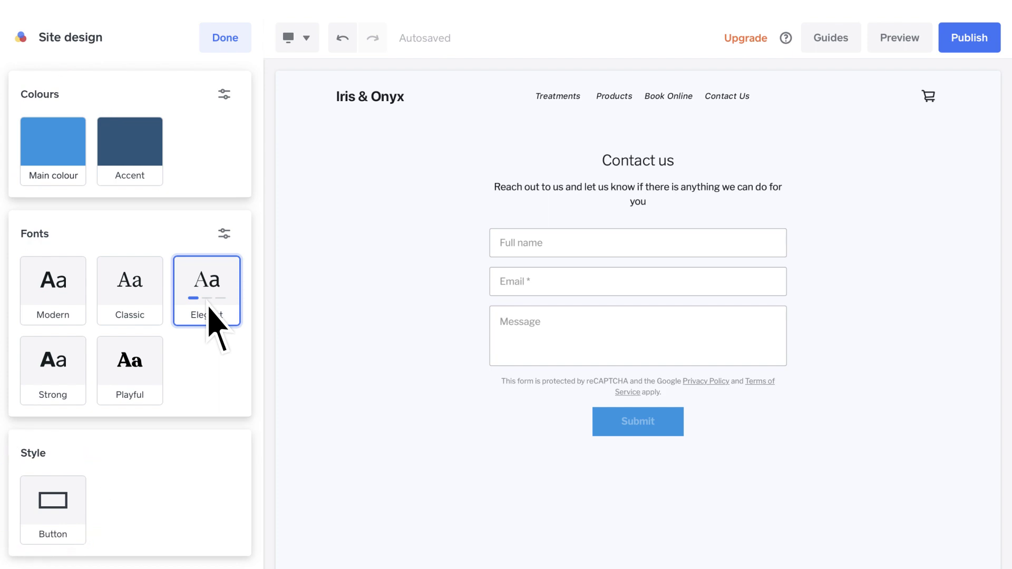
pyautogui.click(965, 40)
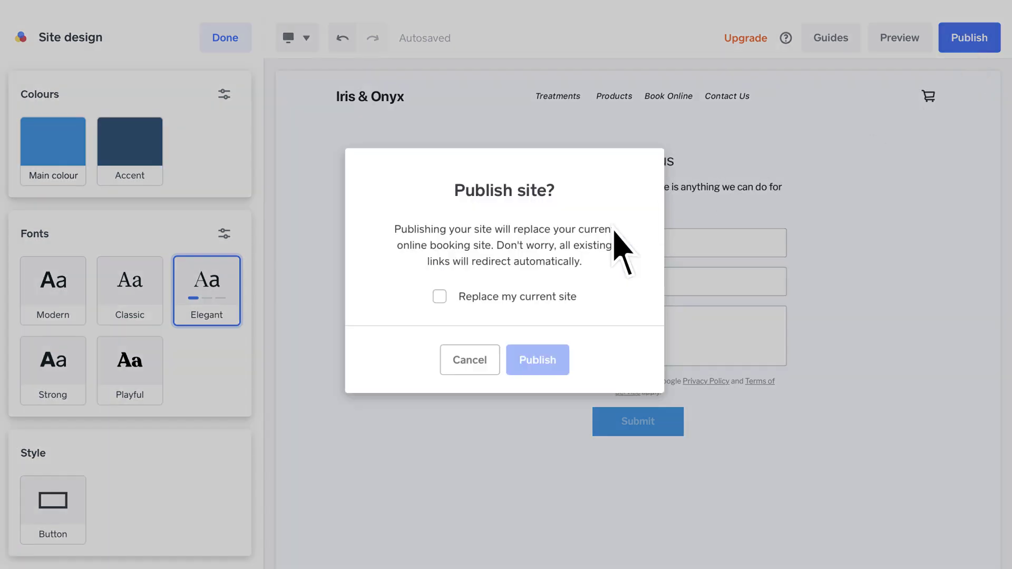
pyautogui.click(438, 295)
pyautogui.click(532, 359)
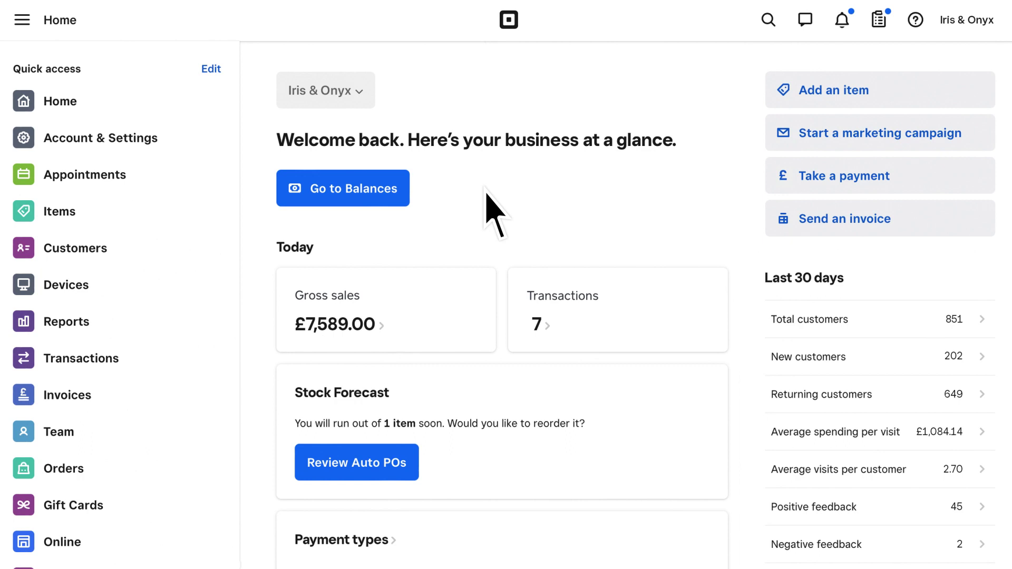
# From Online Booking Channels, start 'Add your booking flow to an existing site'.
pyautogui.click(77, 172)
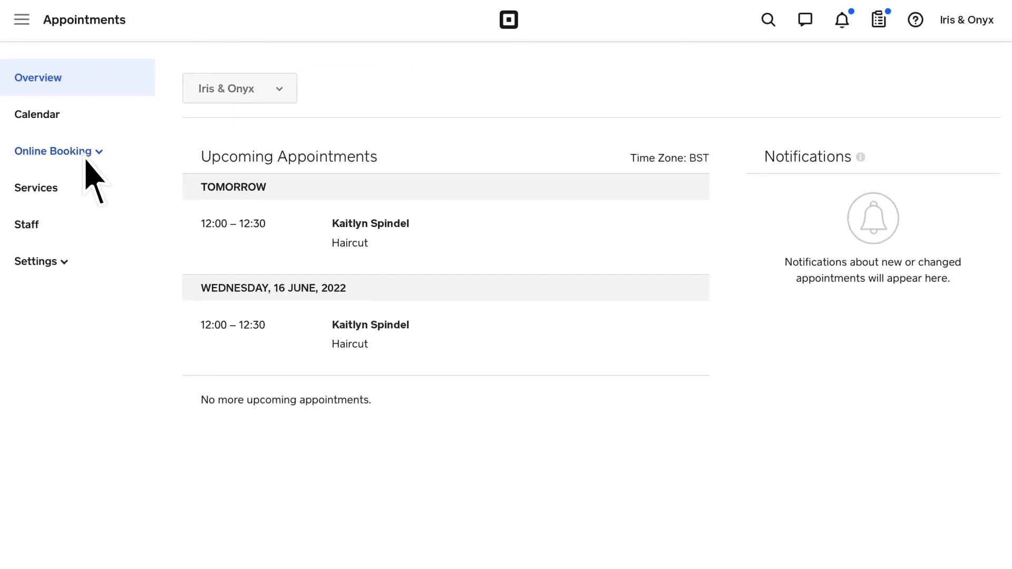
pyautogui.click(390, 193)
pyautogui.click(62, 195)
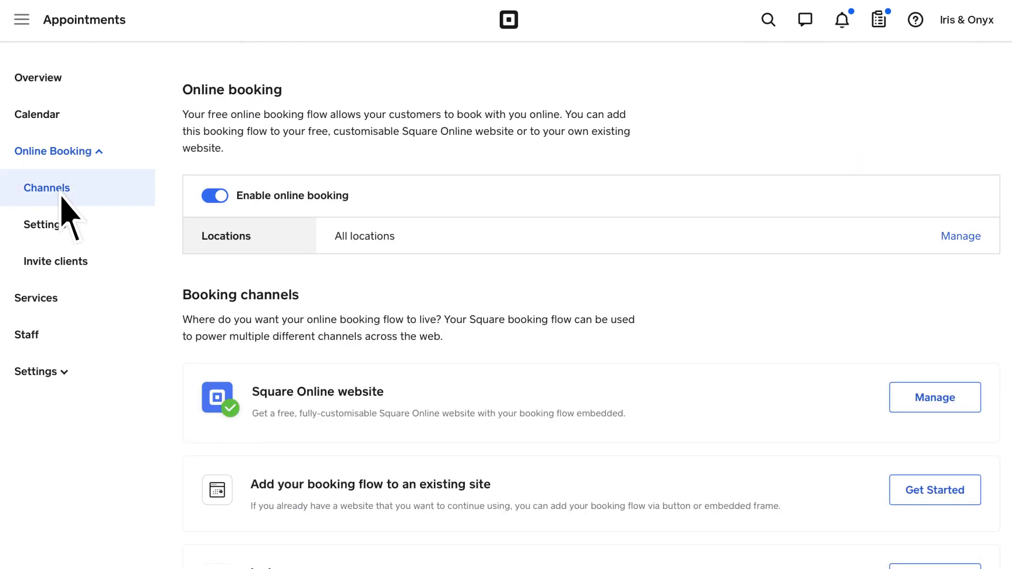
pyautogui.scroll(-4, 67, 216)
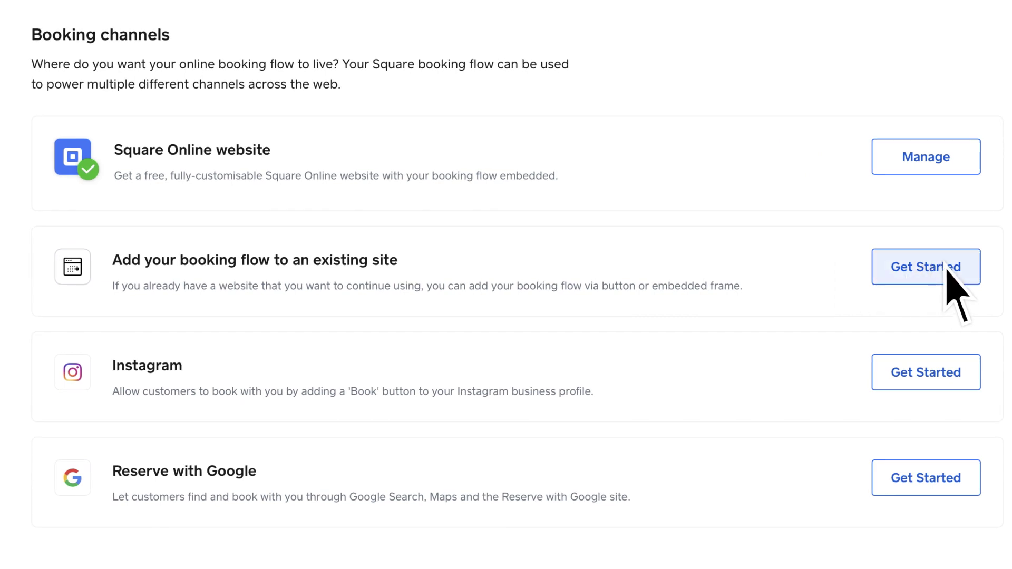
pyautogui.click(946, 269)
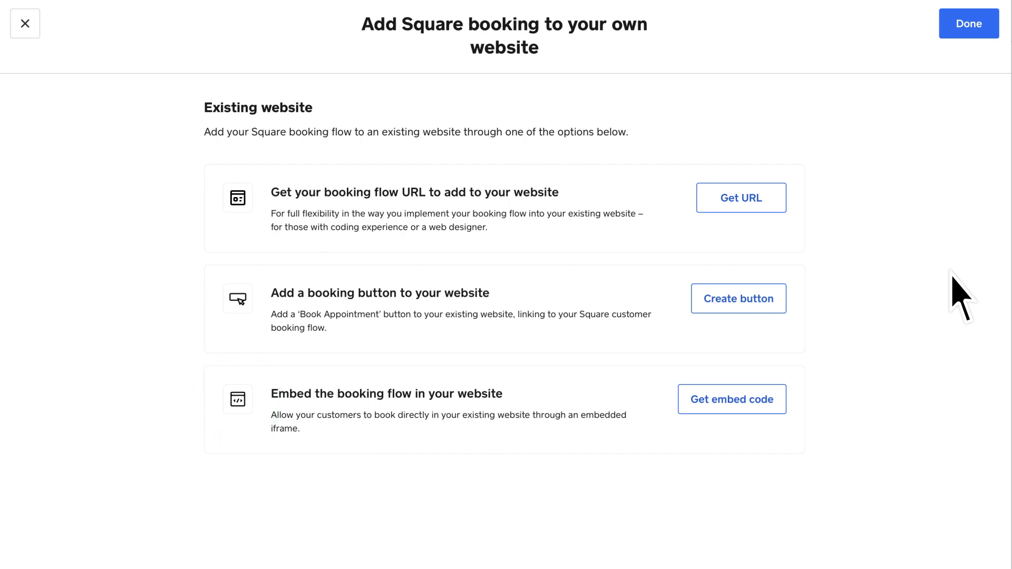
# Generate the embeddable booking-flow code for City Centre and copy it.
pyautogui.click(729, 398)
pyautogui.click(505, 148)
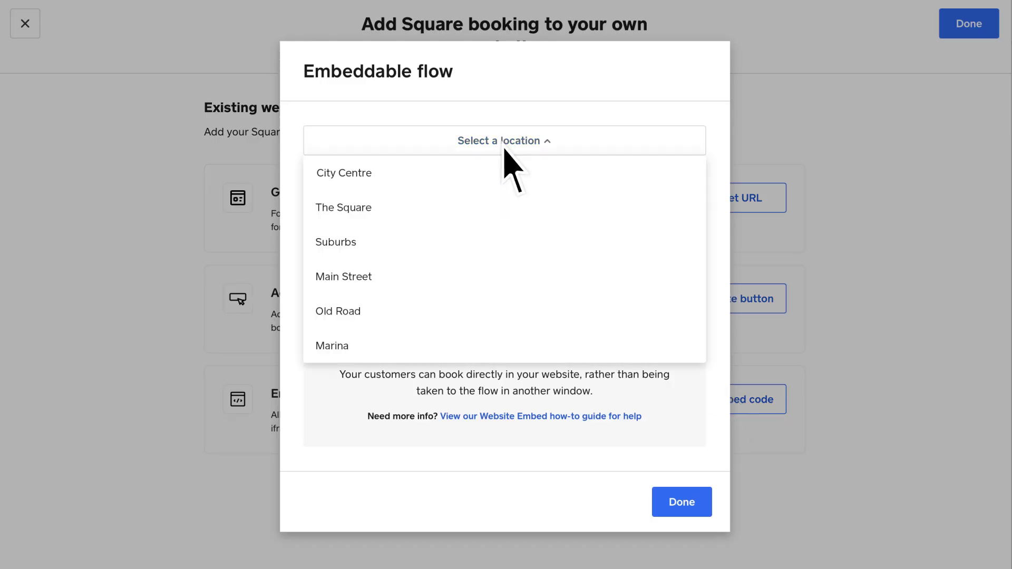
pyautogui.click(382, 174)
pyautogui.click(688, 329)
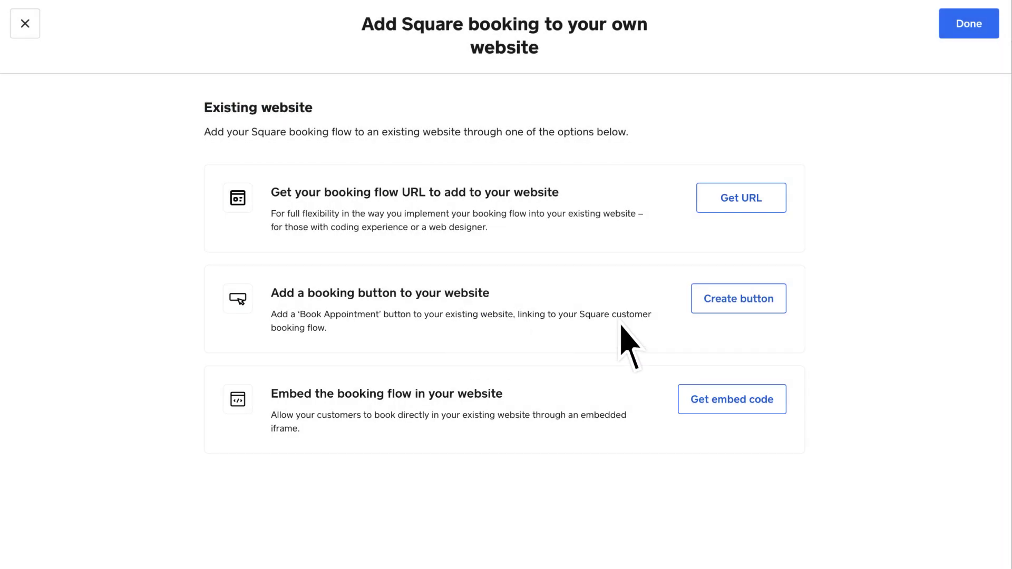
# Create a City Centre booking button coloured purple #A973A9.
pyautogui.click(743, 315)
pyautogui.click(503, 131)
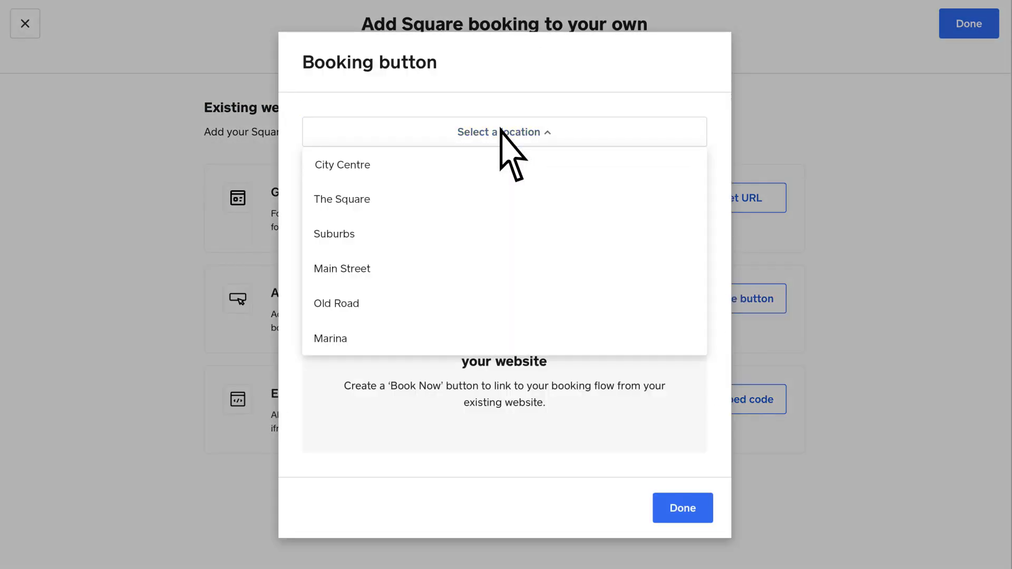
pyautogui.click(400, 168)
pyautogui.scroll(-2, 400, 168)
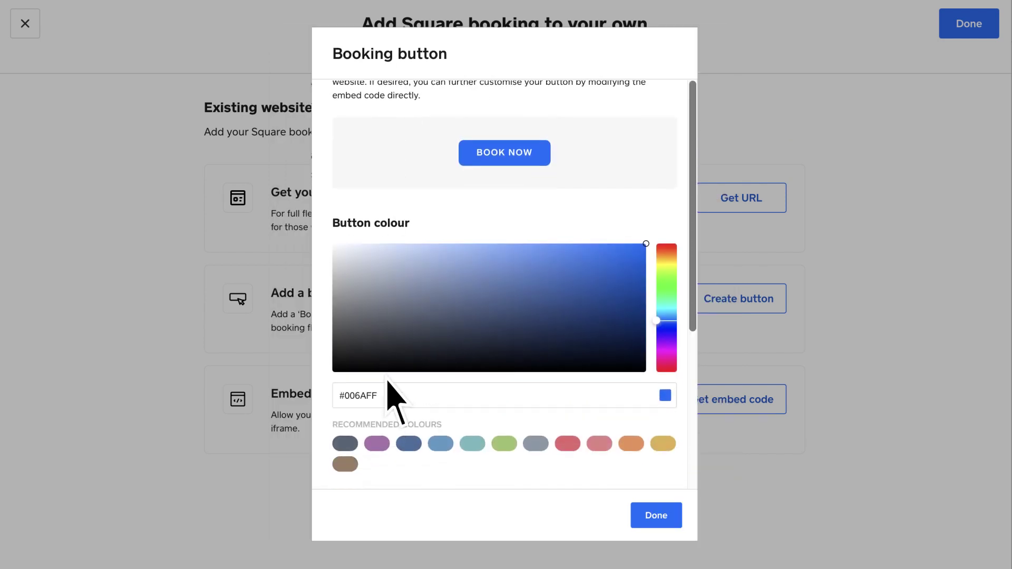
pyautogui.click(378, 435)
pyautogui.scroll(-3, 379, 434)
pyautogui.scroll(-1, 519, 373)
# Relabel the button 'Book Haircut' and copy its code.
pyautogui.tripleClick(524, 363)
pyautogui.press('BackSpace')
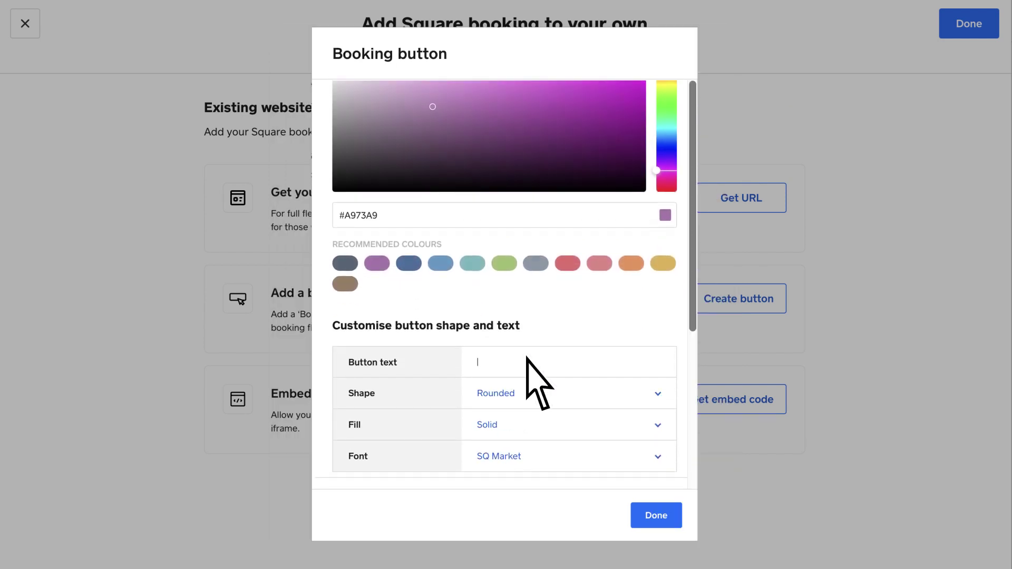
pyautogui.write('Book Haircut')
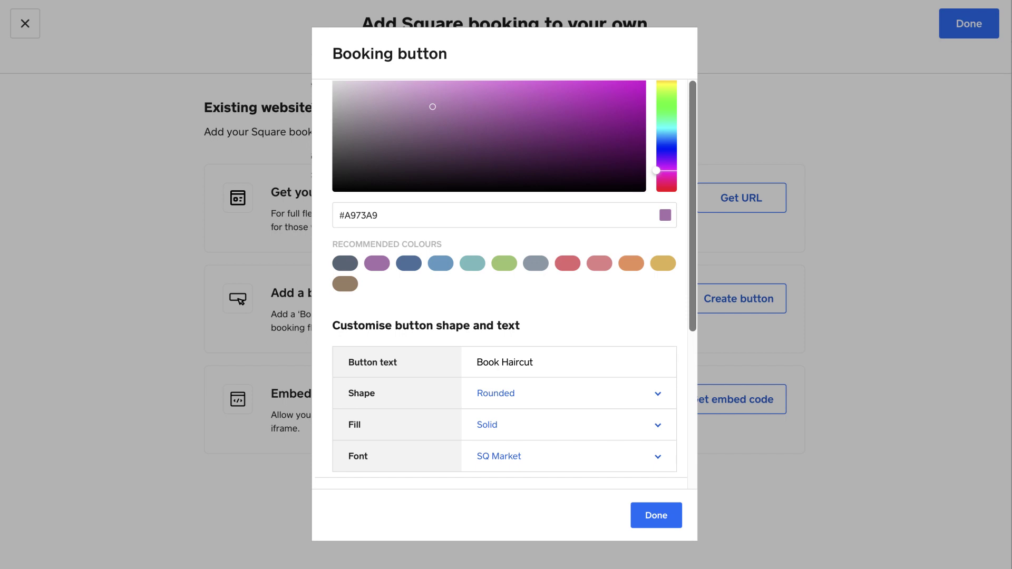
pyautogui.scroll(-4, 548, 373)
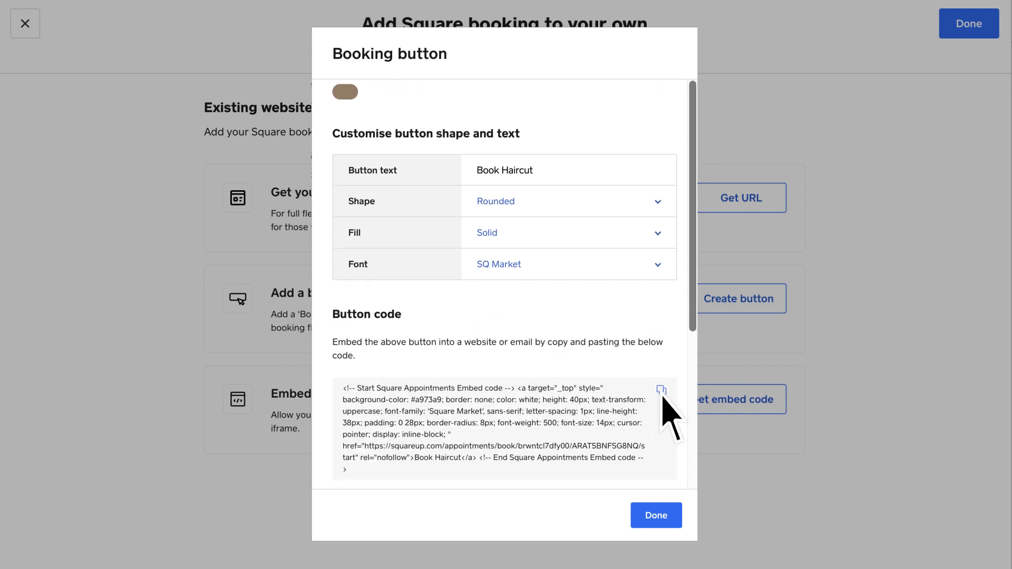
pyautogui.click(662, 395)
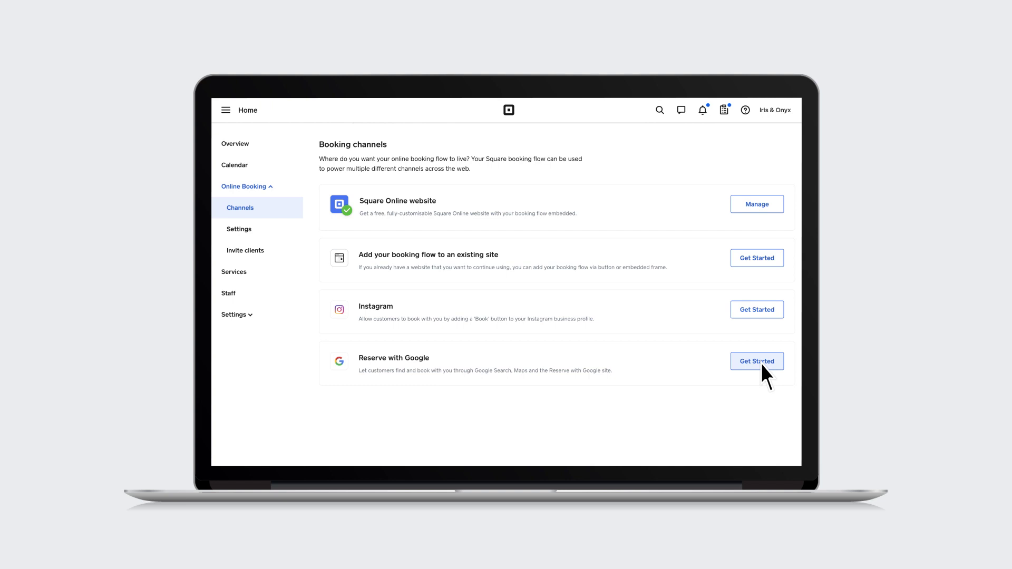
# Request Reserve with Google booking from its Get Started button.
pyautogui.click(760, 362)
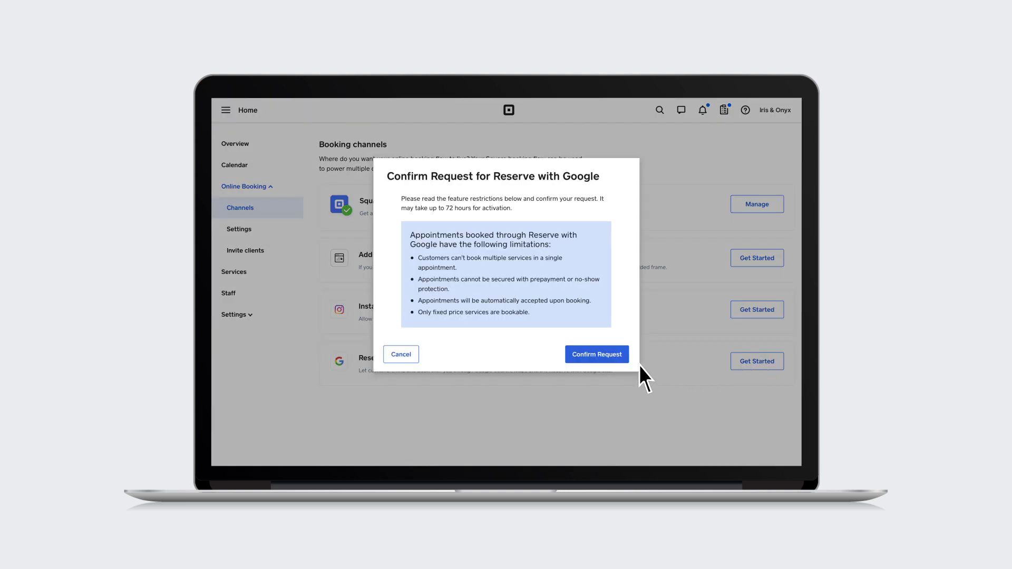